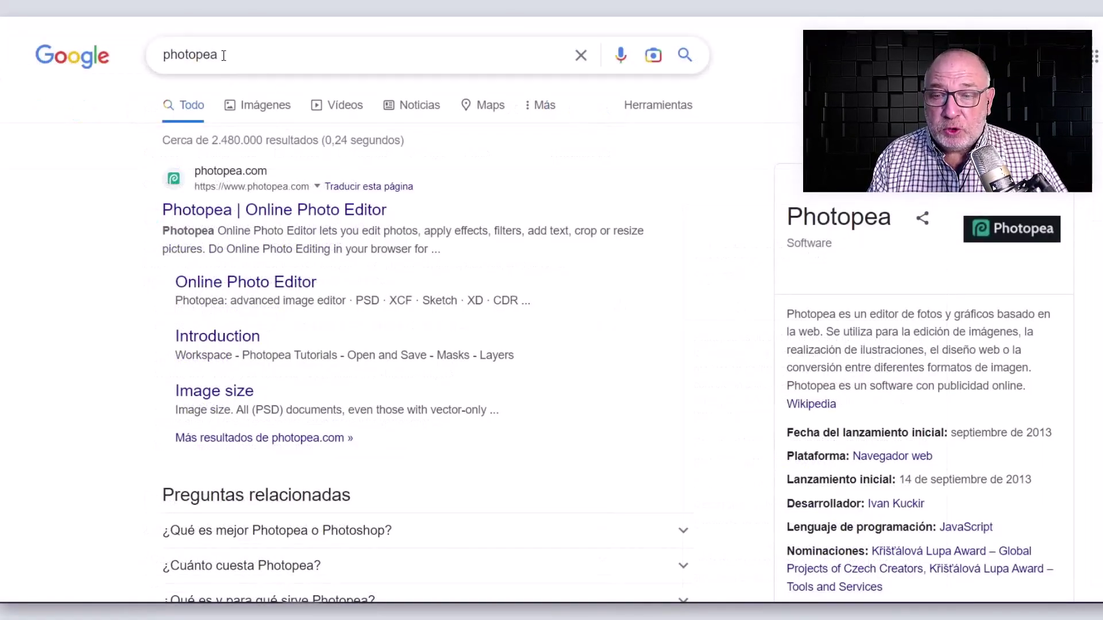
# Step: Open Photopea's online editor from the Google search results
pyautogui.moveTo(225, 55); pyautogui.dragTo(154, 62)
pyautogui.click(118, 266)
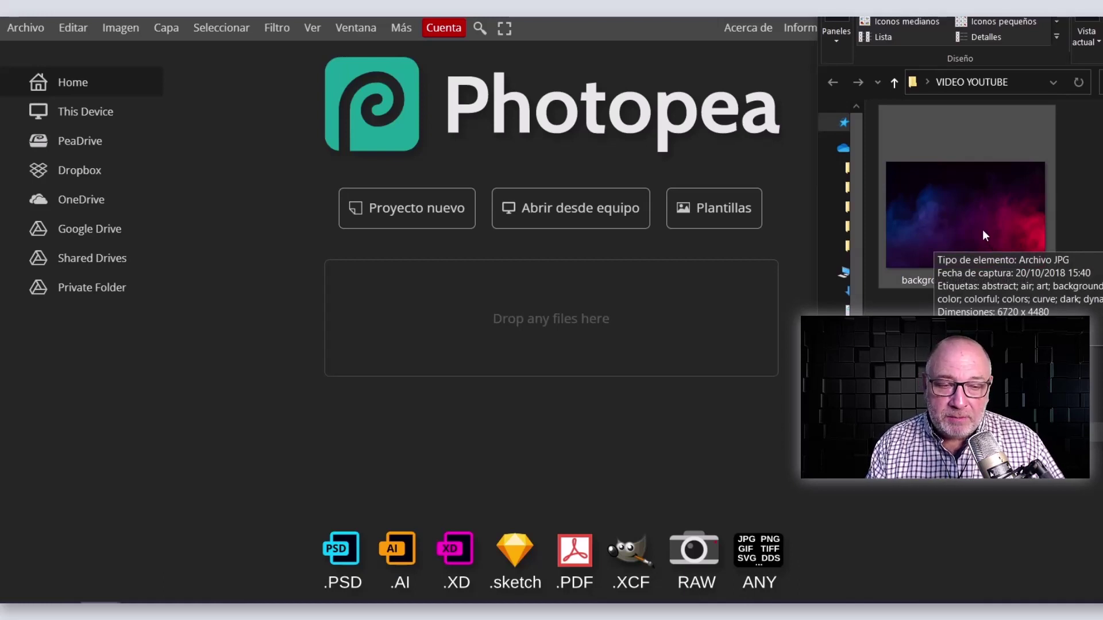
# Step: Drag background-colour-smoke.jpg from Explorer into Photopea to open it as a document
pyautogui.click(982, 230)
pyautogui.moveTo(982, 231); pyautogui.dragTo(611, 325)
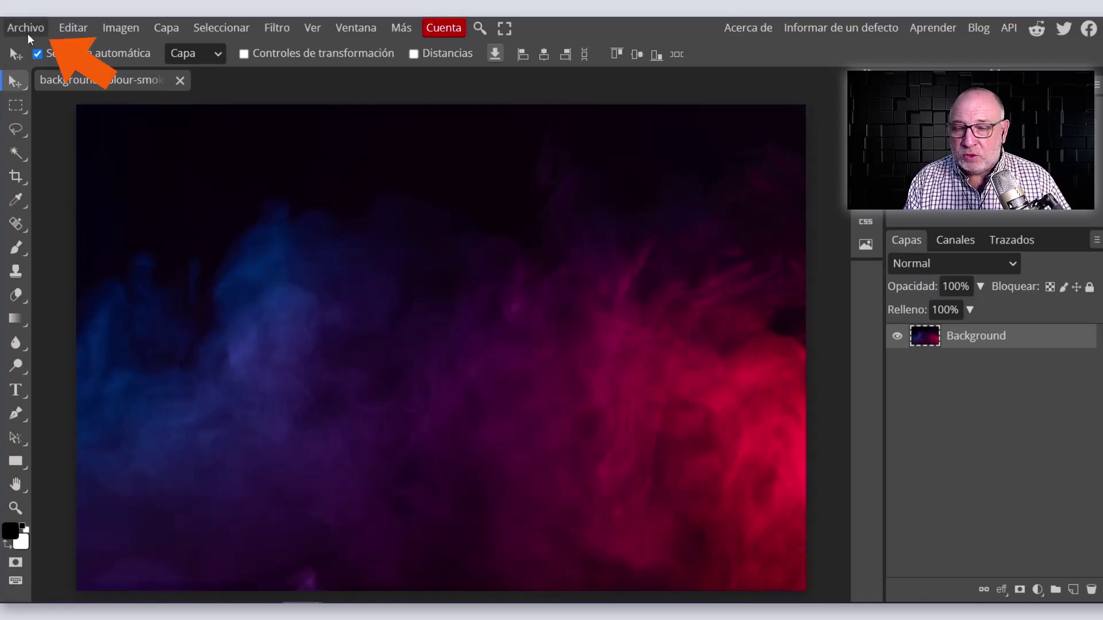
# Step: Bring up the WebP Save for Web export at 6720 x 4480 px, 90% quality
pyautogui.click(24, 30)
pyautogui.moveTo(58, 263)
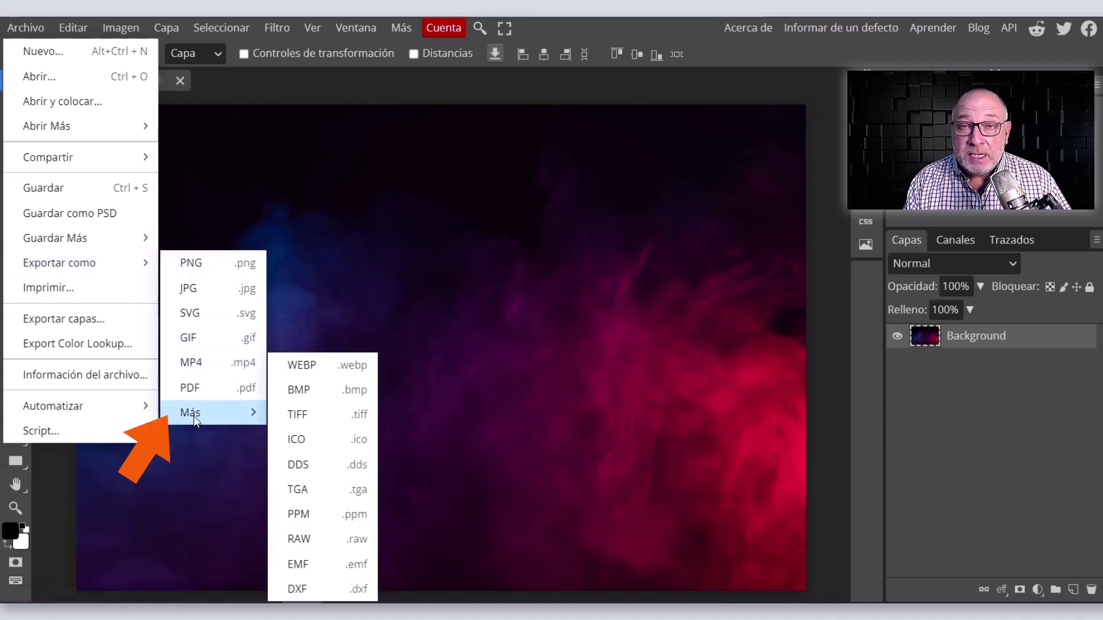
pyautogui.moveTo(211, 413)
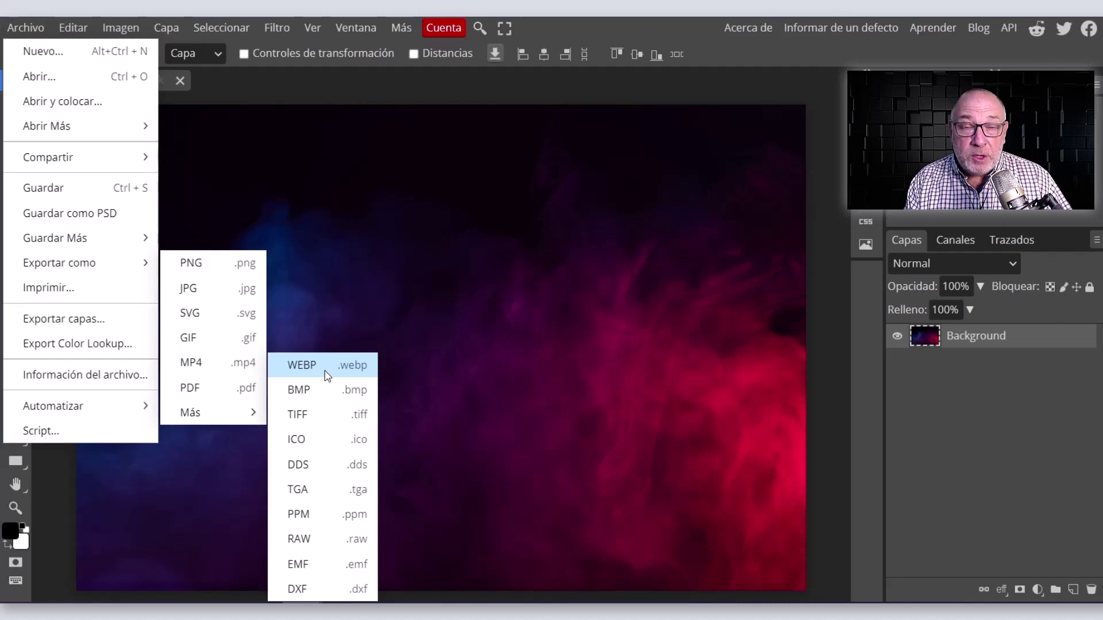
pyautogui.click(325, 370)
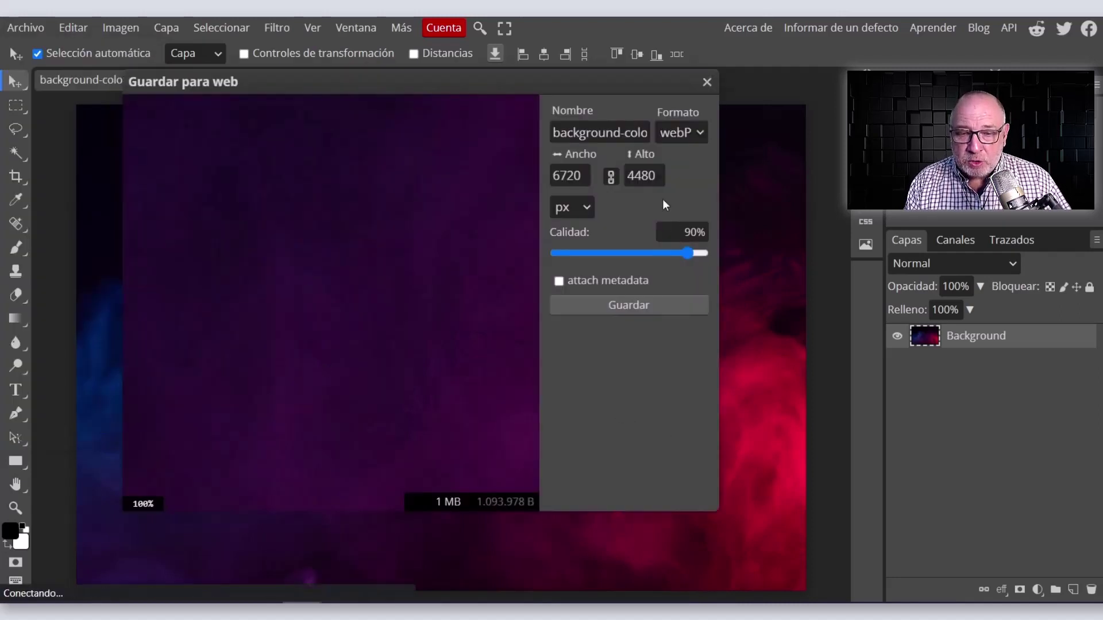
pyautogui.click(599, 135)
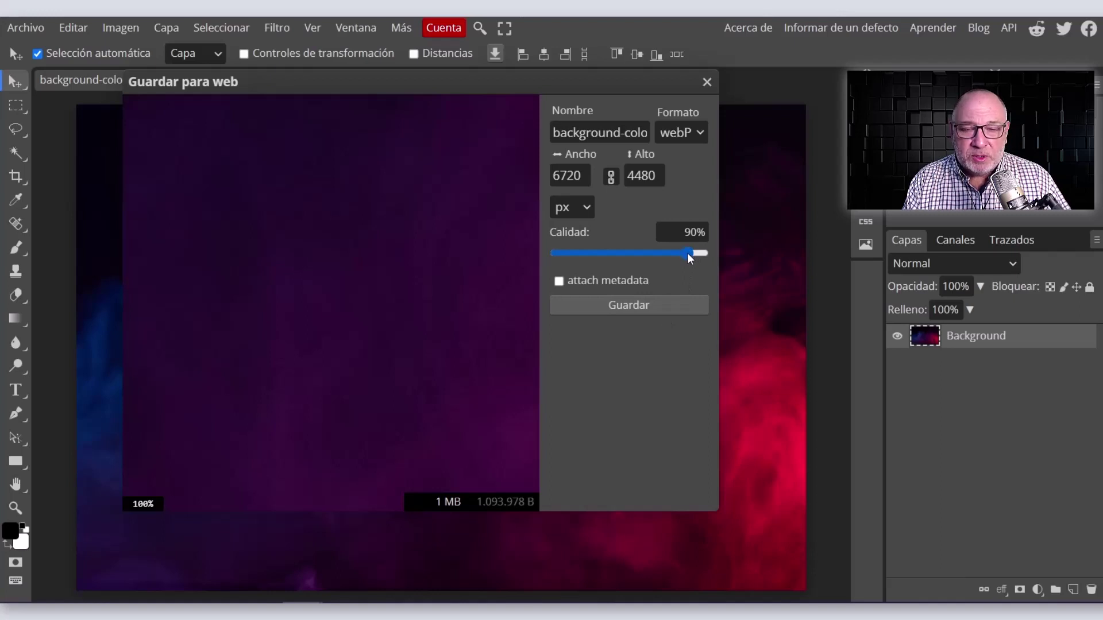
pyautogui.moveTo(688, 254); pyautogui.dragTo(659, 253)
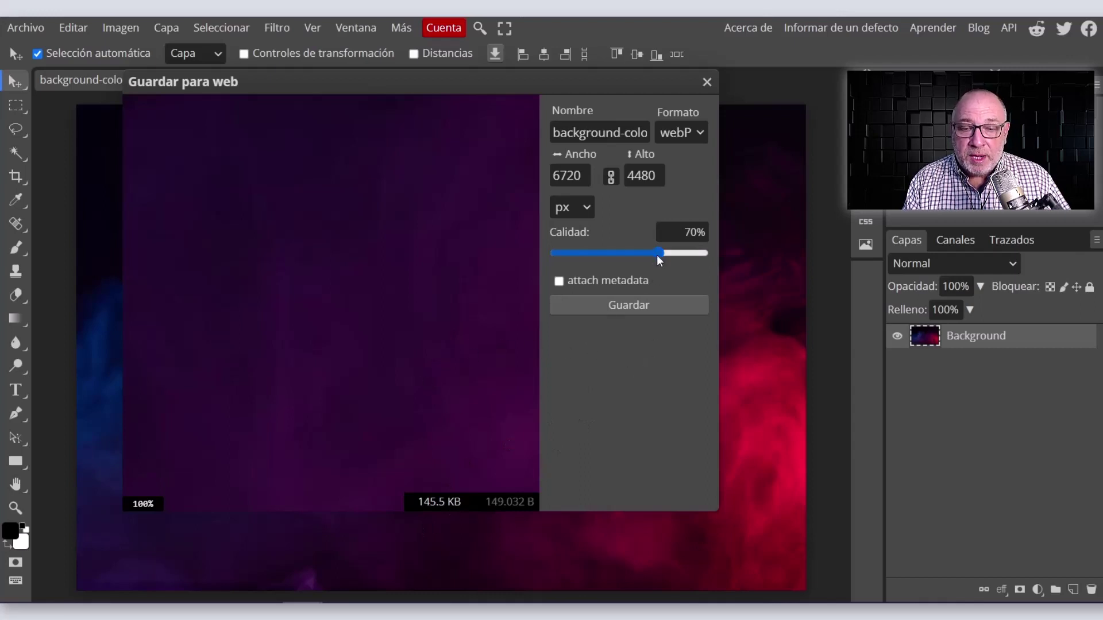
pyautogui.moveTo(657, 253); pyautogui.dragTo(684, 250)
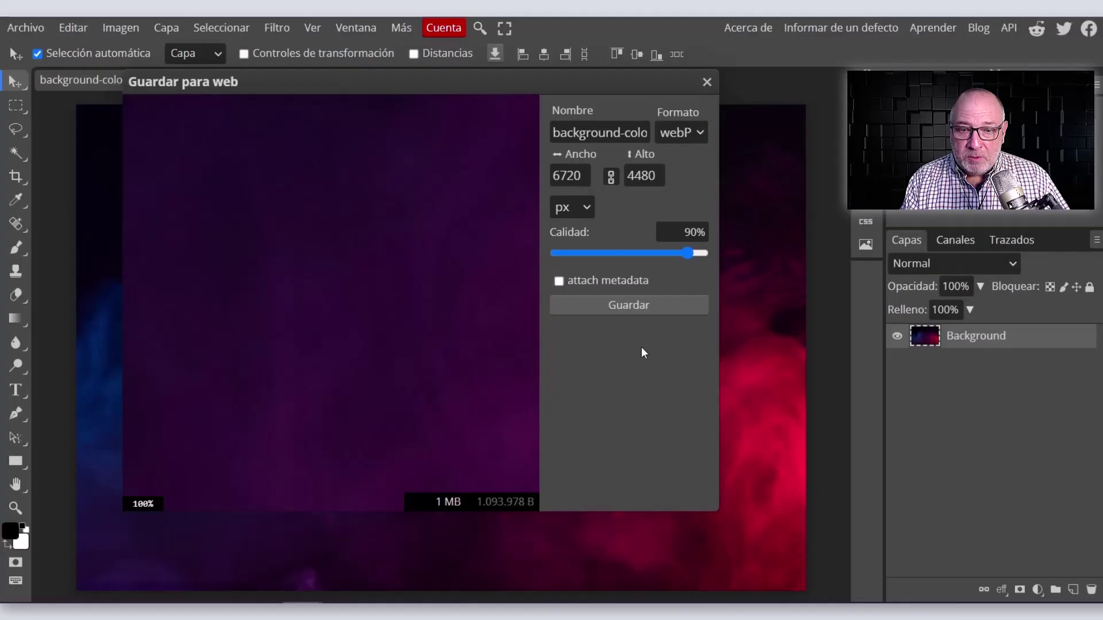
# Step: Save the export to disk as background-colour-smoke.webp
pyautogui.click(638, 305)
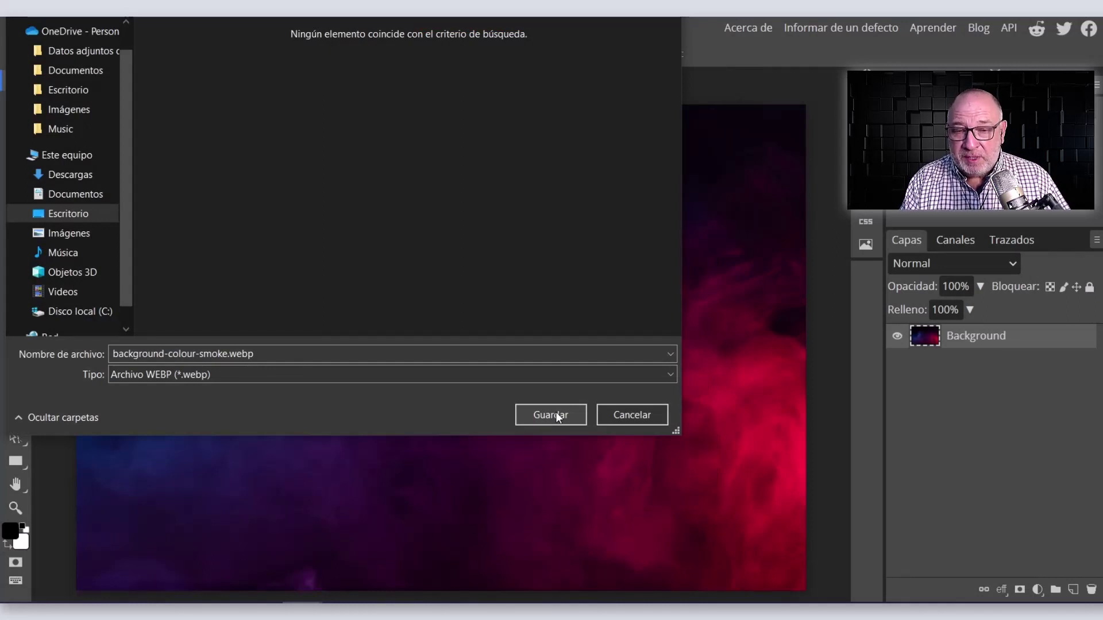
pyautogui.click(556, 414)
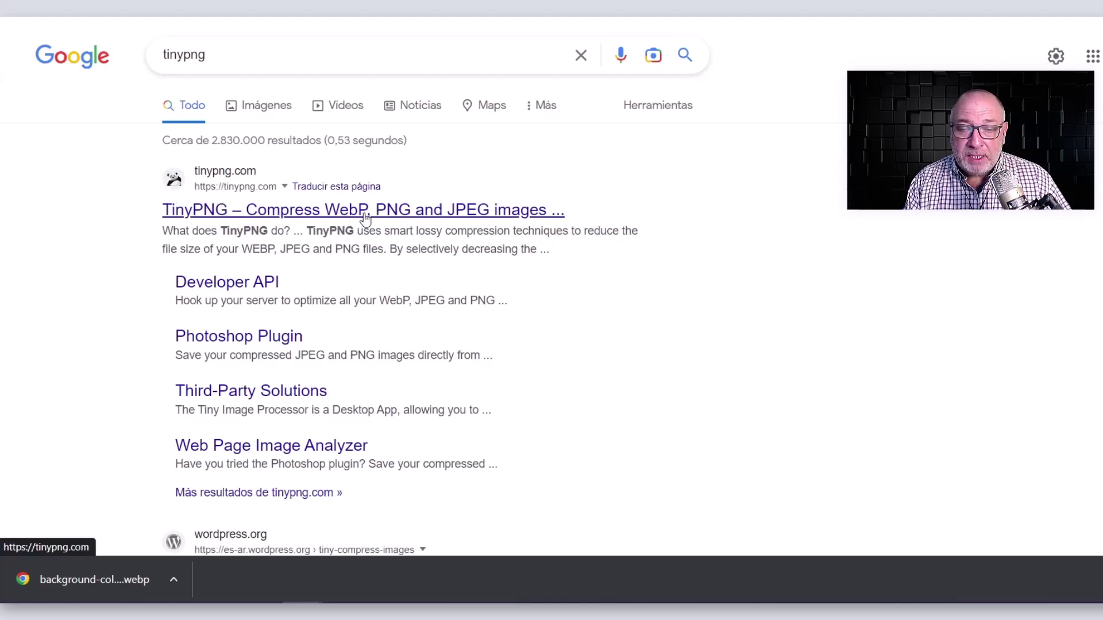
# Step: Open the 'TinyPNG – Compress WebP, PNG and JPEG images' site
pyautogui.click(448, 212)
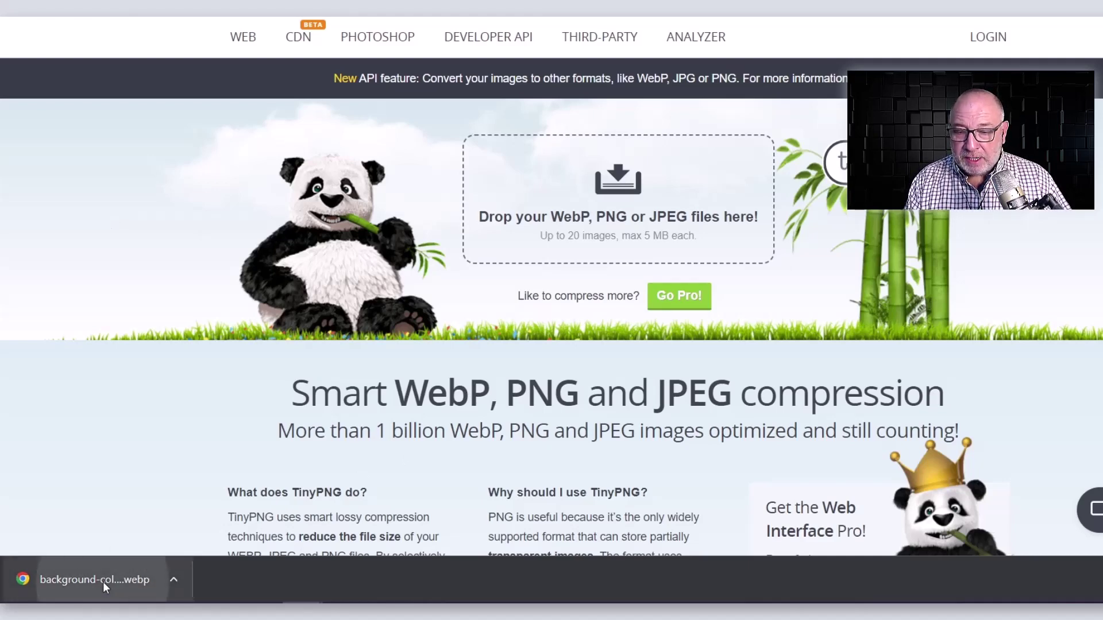
# Step: Compress the smoke WebP in TinyPNG, save background-colour-smoke (1).webp, and open it
pyautogui.moveTo(102, 582); pyautogui.dragTo(597, 200)
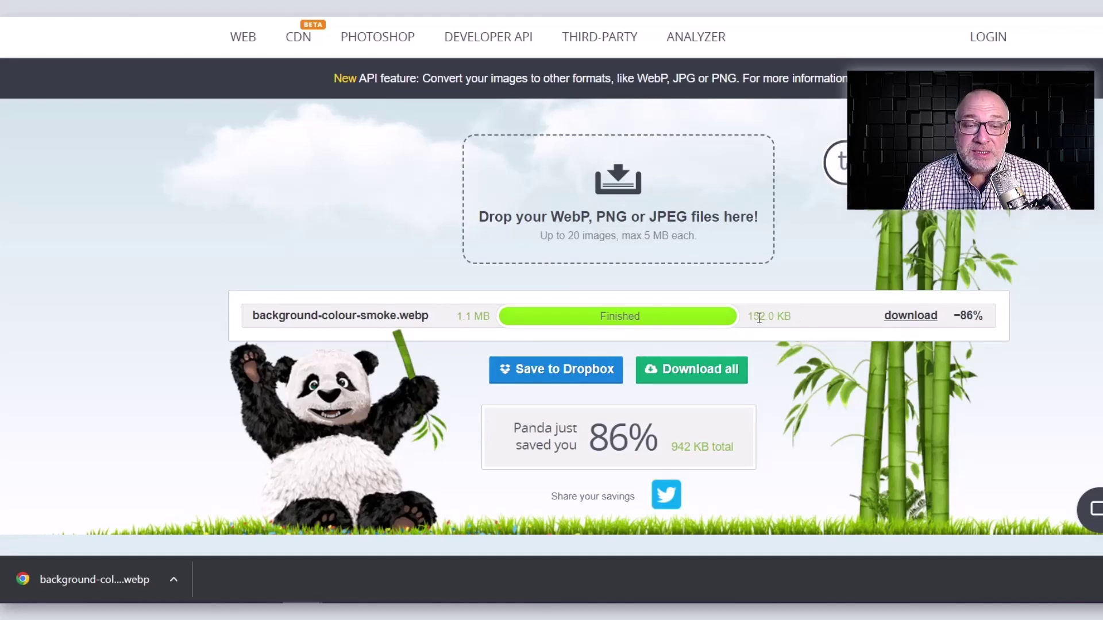
pyautogui.click(907, 317)
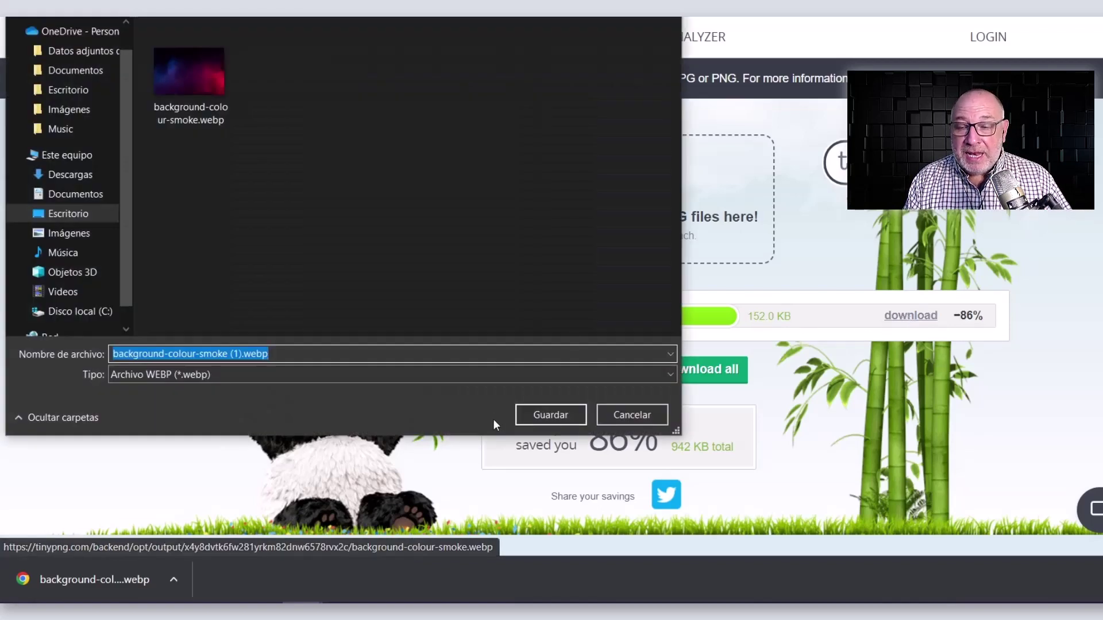
pyautogui.click(567, 415)
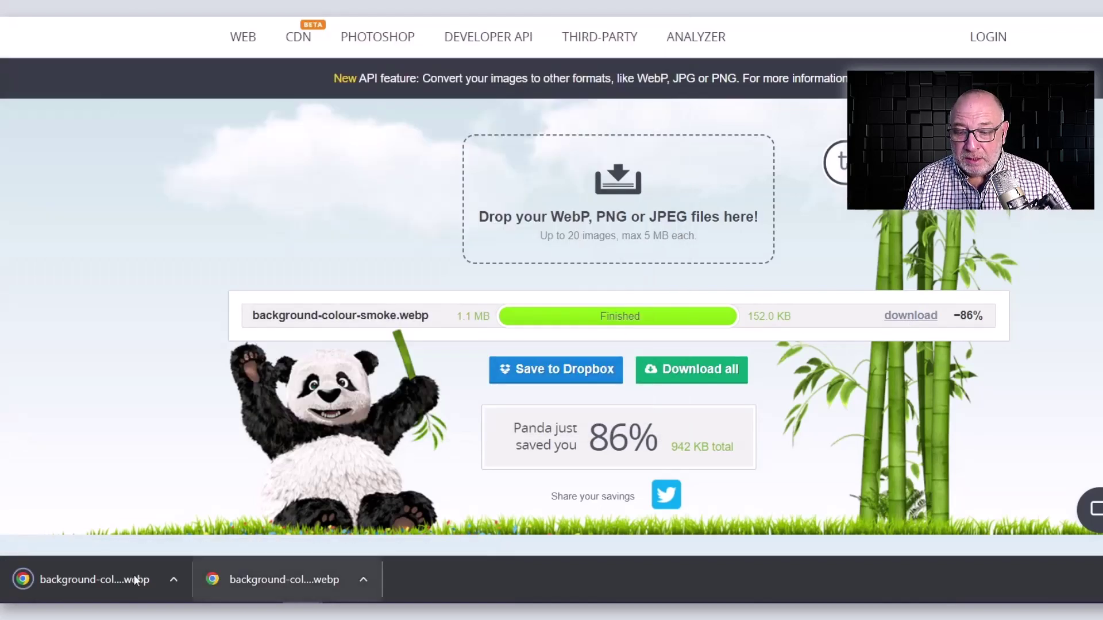
pyautogui.click(102, 580)
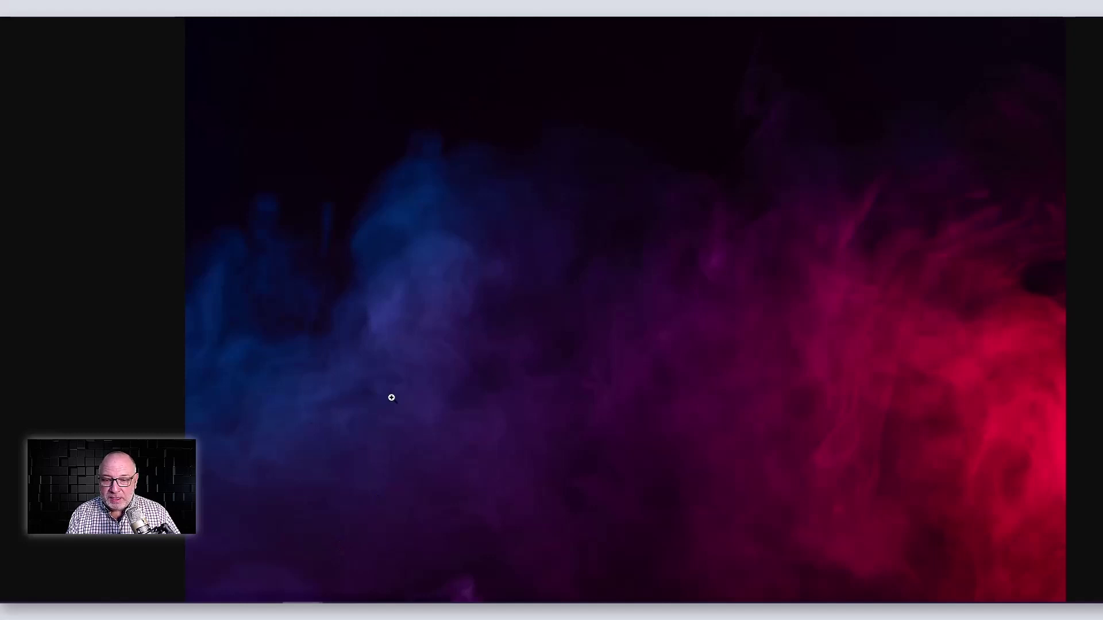
# Step: Check the 148 KB compressed (1).webp against the original JPG and WebP in VIDEO YOUTUBE
pyautogui.press('Escape')
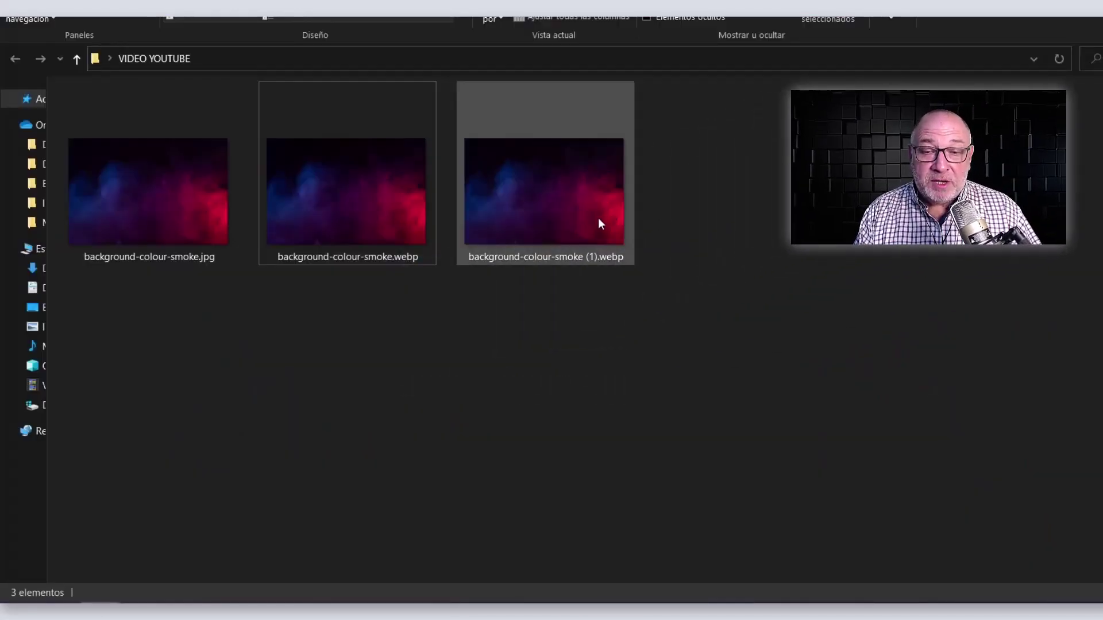
pyautogui.click(598, 219)
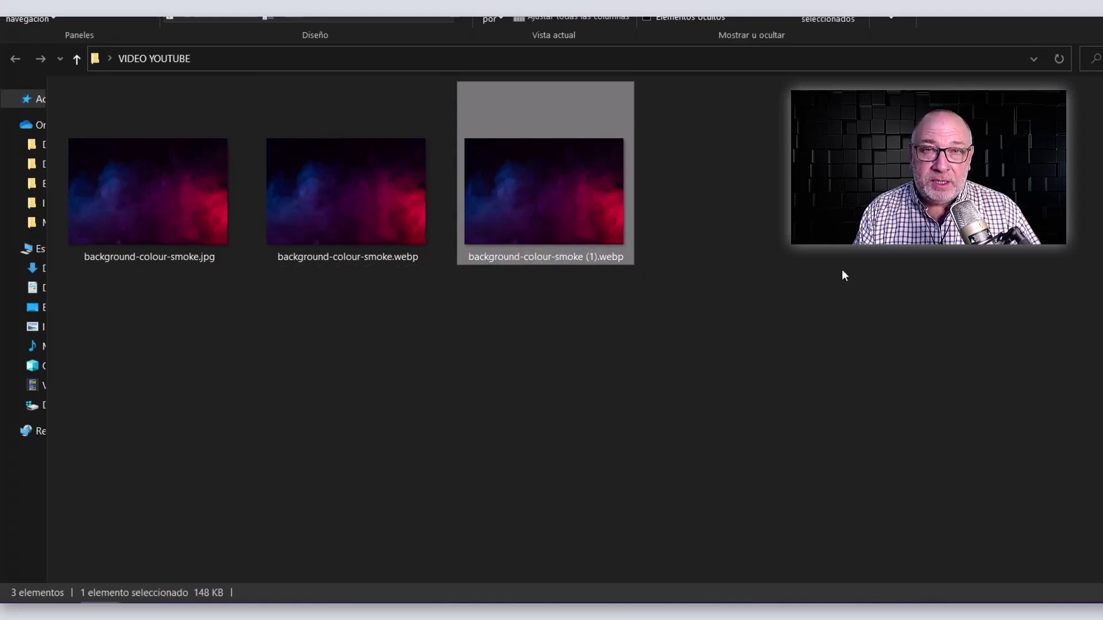
pyautogui.moveTo(148, 191)
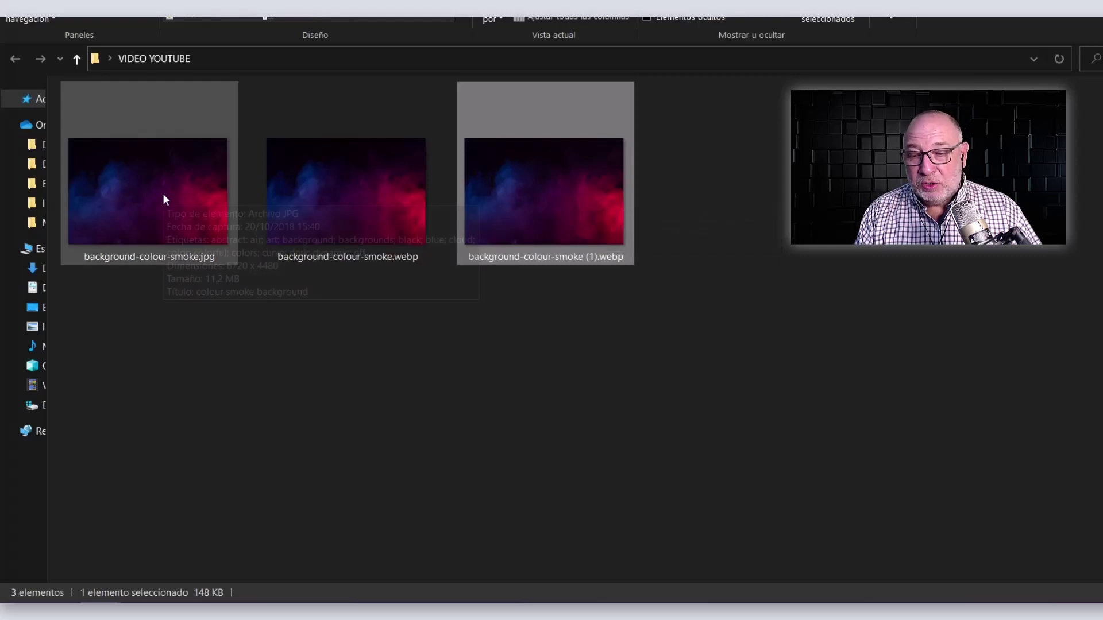
pyautogui.click(727, 230)
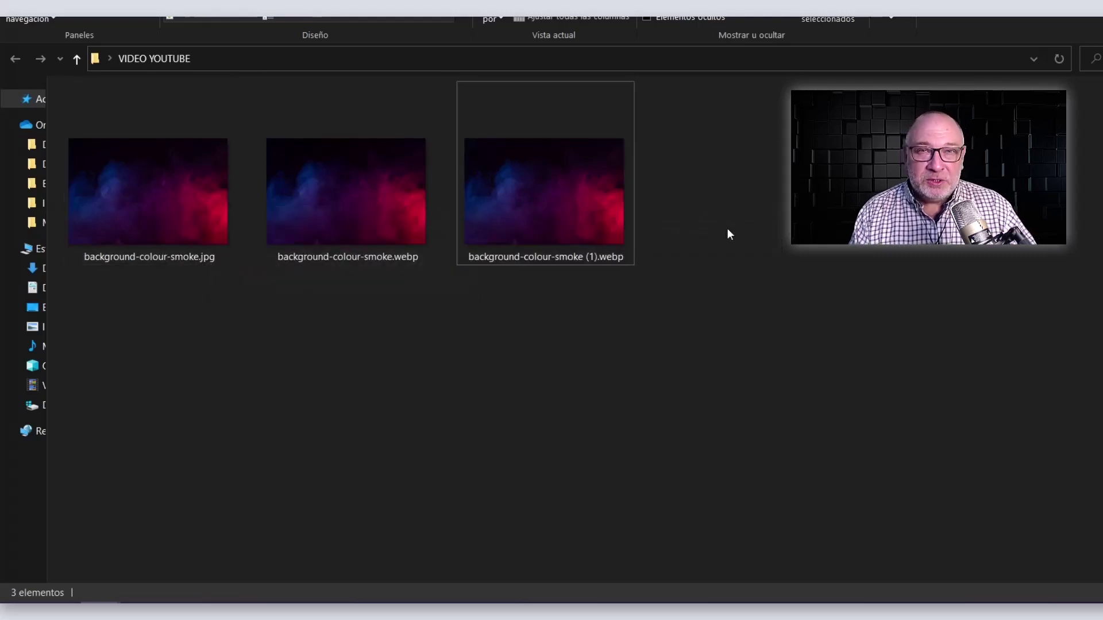
# Step: Attach background-colour-smoke (1).webp to a new Facebook post and publish it
pyautogui.click(572, 219)
pyautogui.click(736, 313)
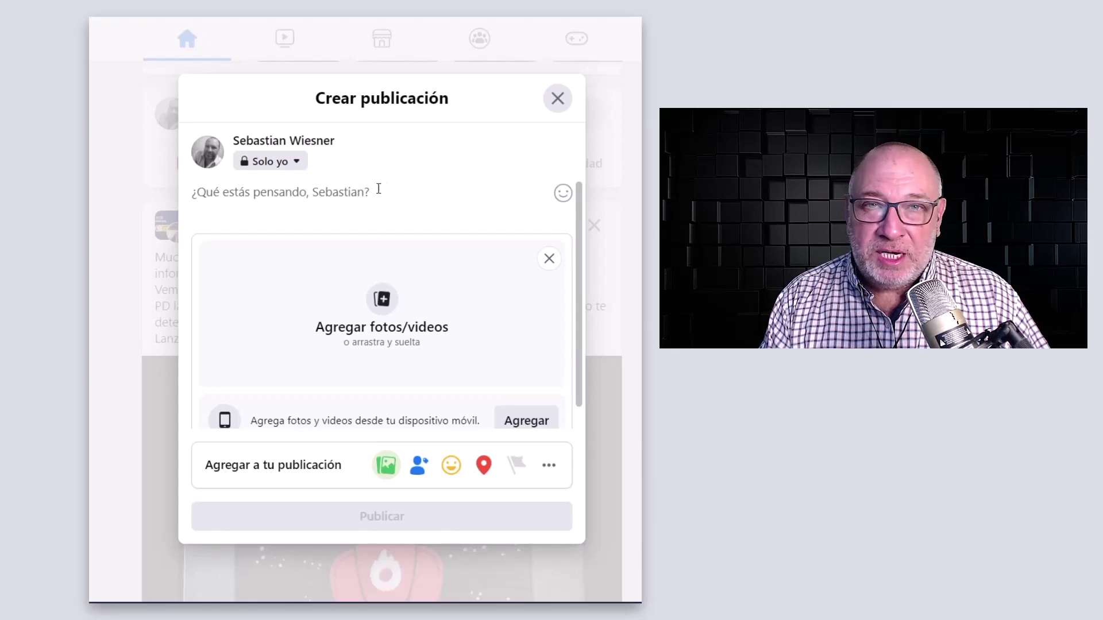
pyautogui.click(380, 339)
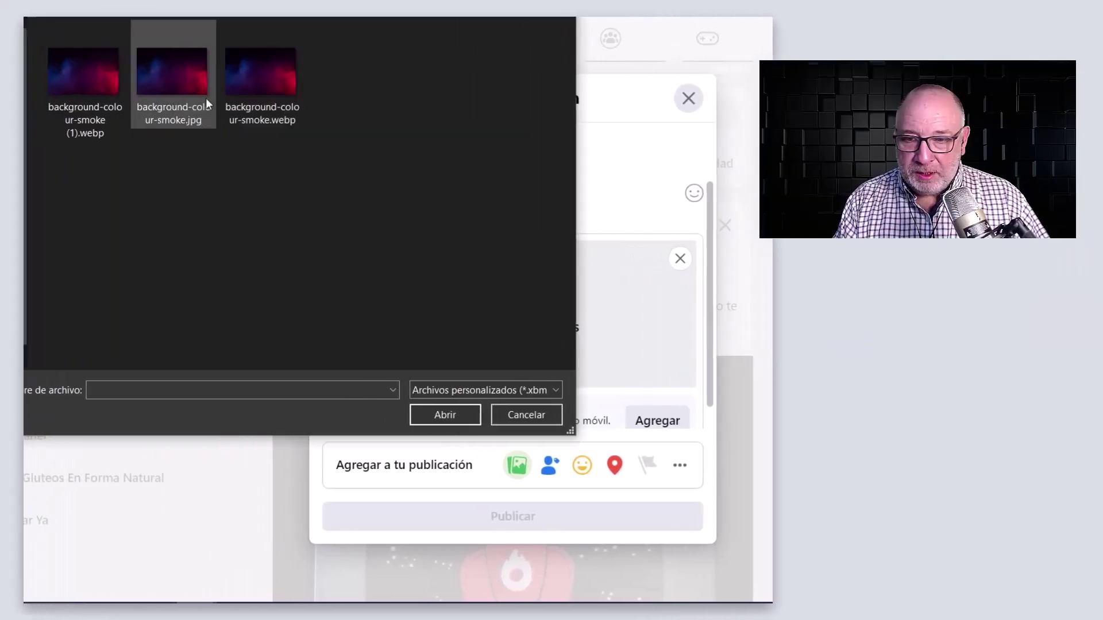
pyautogui.click(103, 102)
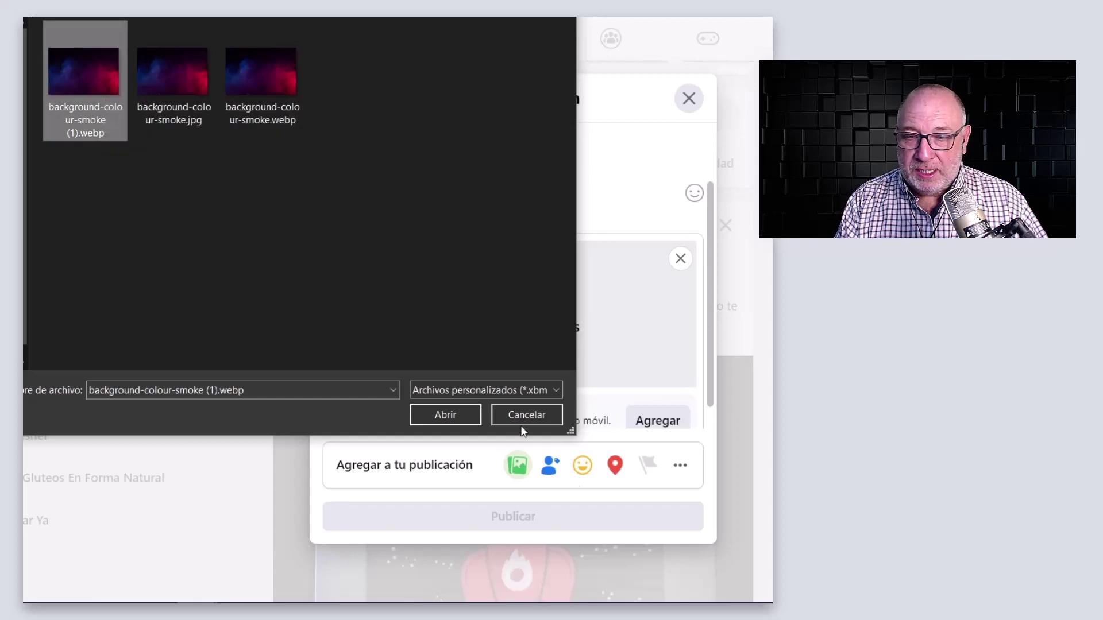
pyautogui.click(464, 418)
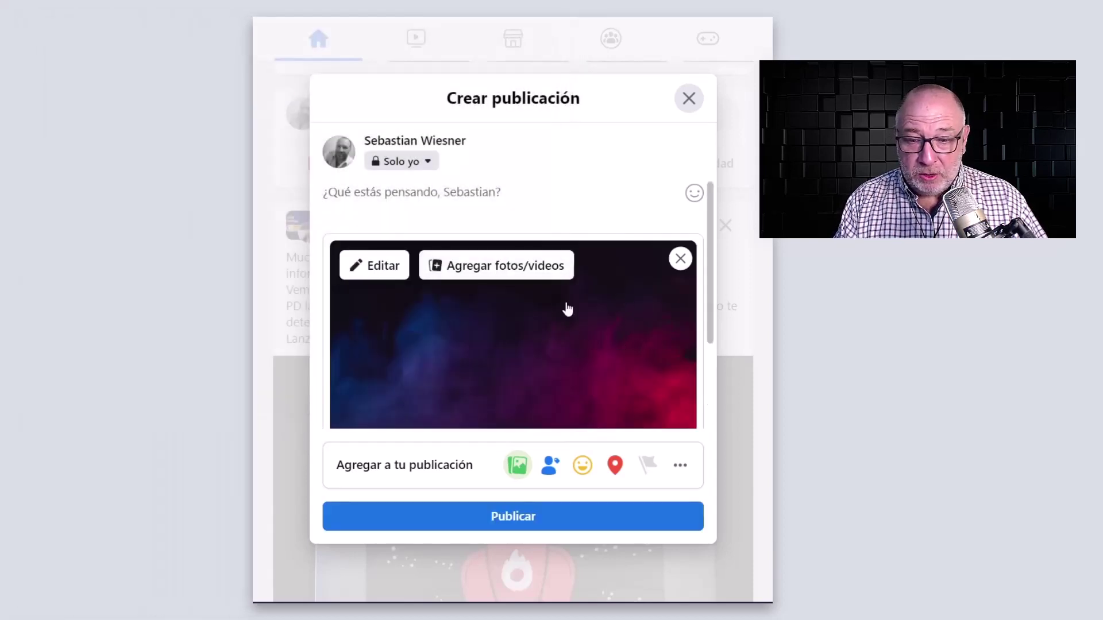
pyautogui.click(566, 520)
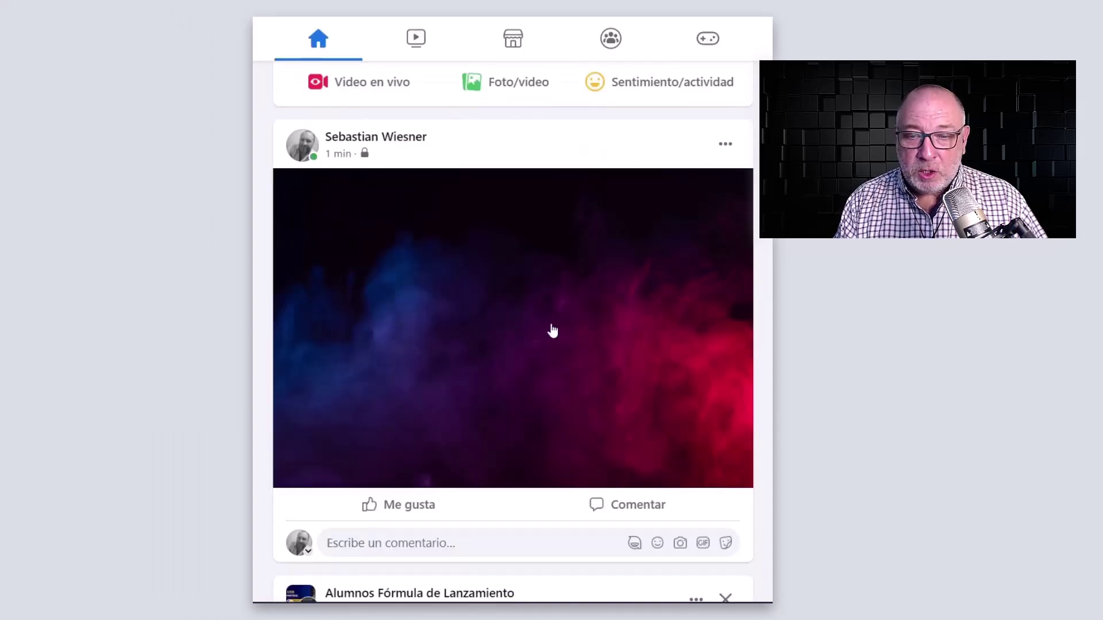
# Step: Open the posted smoke photo from the feed in Facebook's full photo viewer
pyautogui.click(552, 331)
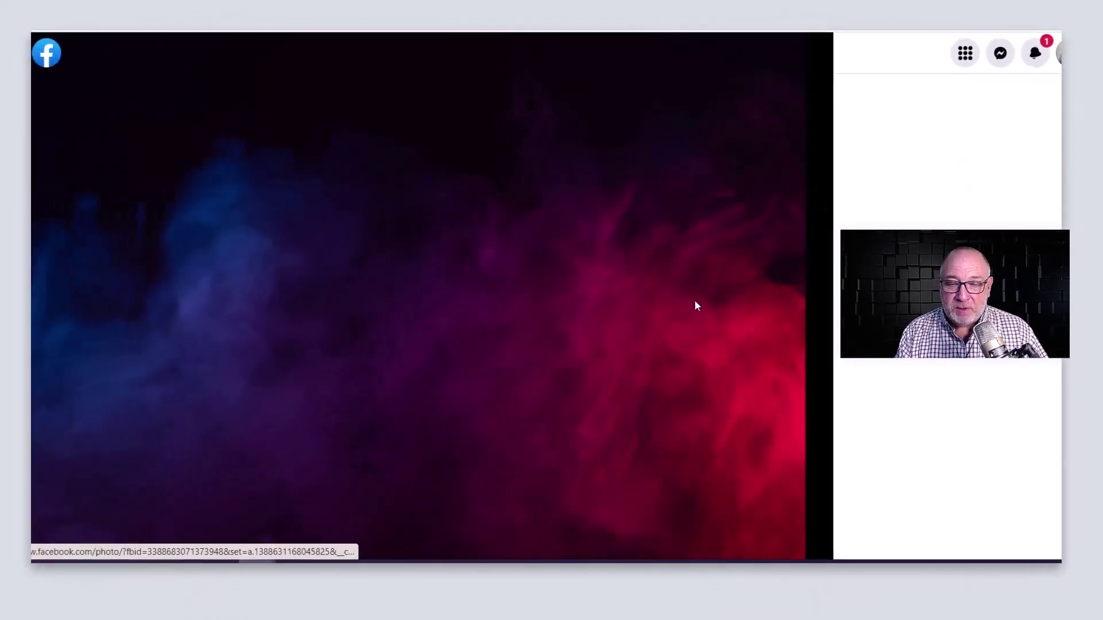